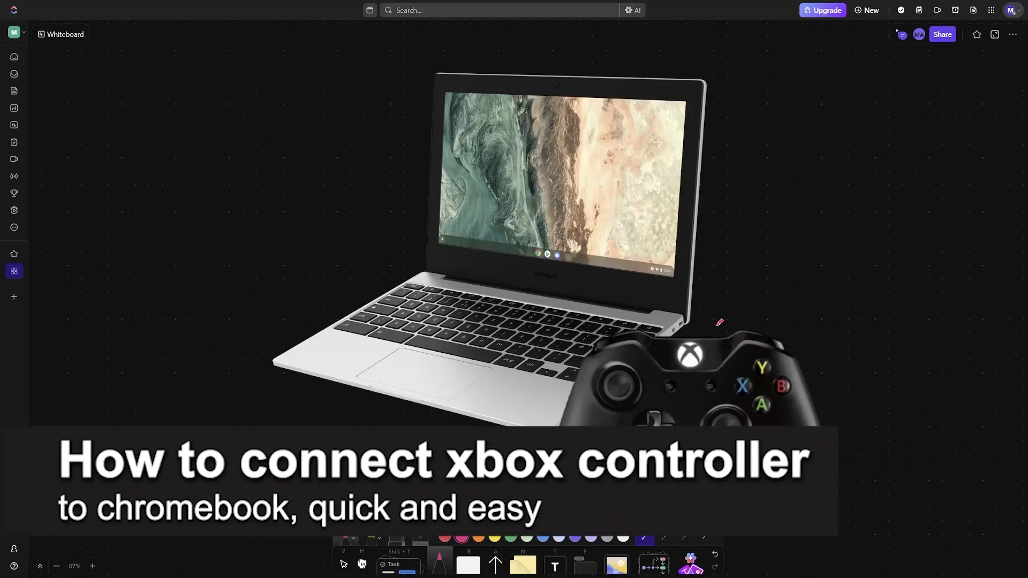
Draw a pink arrow to the laptop, handwrite and underline XBOX, then pick blue
mouse_move(713, 326)
mouse_down()
mouse_move(687, 280)
mouse_move(697, 282)
mouse_up()
mouse_move(750, 306)
mouse_down()
mouse_move(764, 323)
mouse_move(751, 323)
mouse_move(784, 314)
mouse_move(773, 324)
mouse_move(827, 304)
mouse_move(828, 322)
mouse_up()
drag(753, 330, 843, 325)
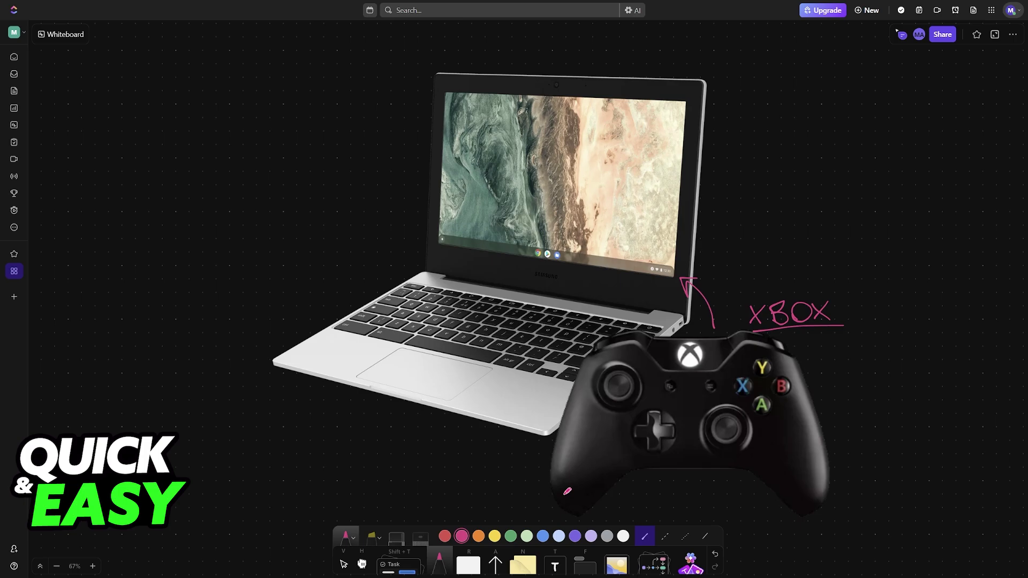
click(542, 536)
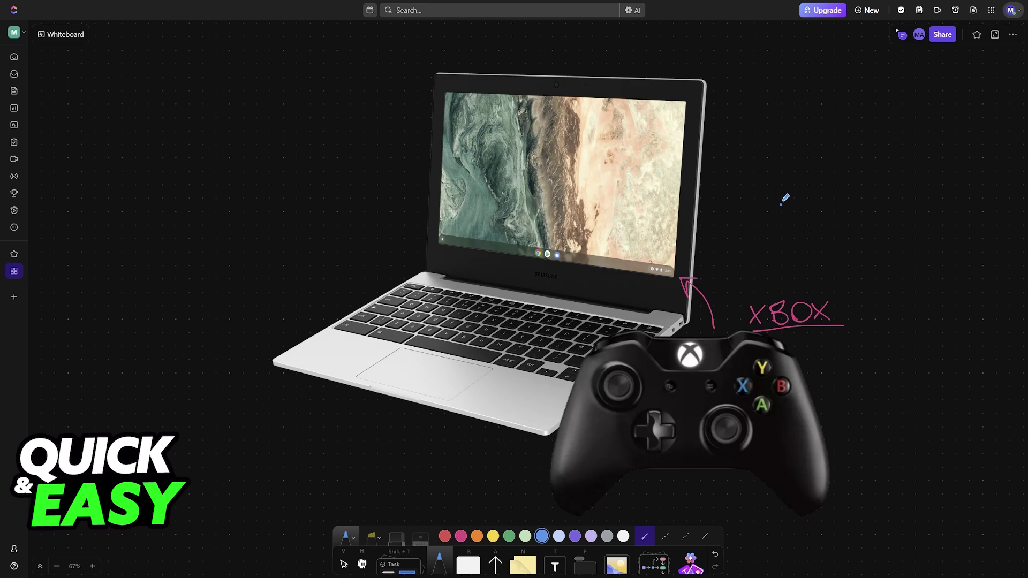
Draw a blue Bluetooth symbol above XBOX and switch the pen back to pink
mouse_move(778, 171)
mouse_down()
mouse_move(777, 204)
mouse_move(779, 186)
mouse_move(796, 202)
mouse_move(774, 202)
mouse_up()
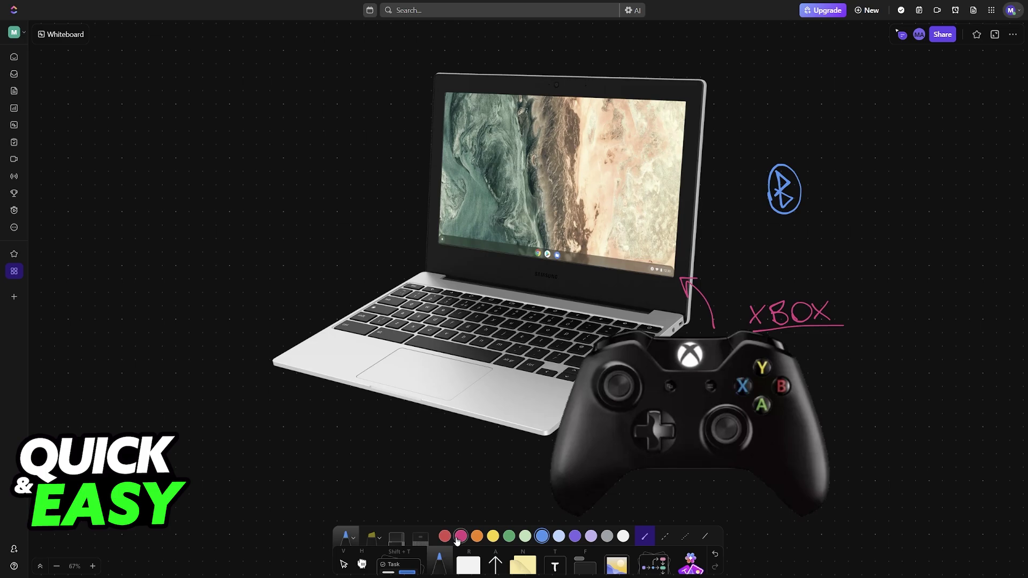
click(462, 536)
click(762, 203)
Number the options 1. and 2., sketch a plug icon and handwrite Wired beside it
drag(752, 184, 771, 258)
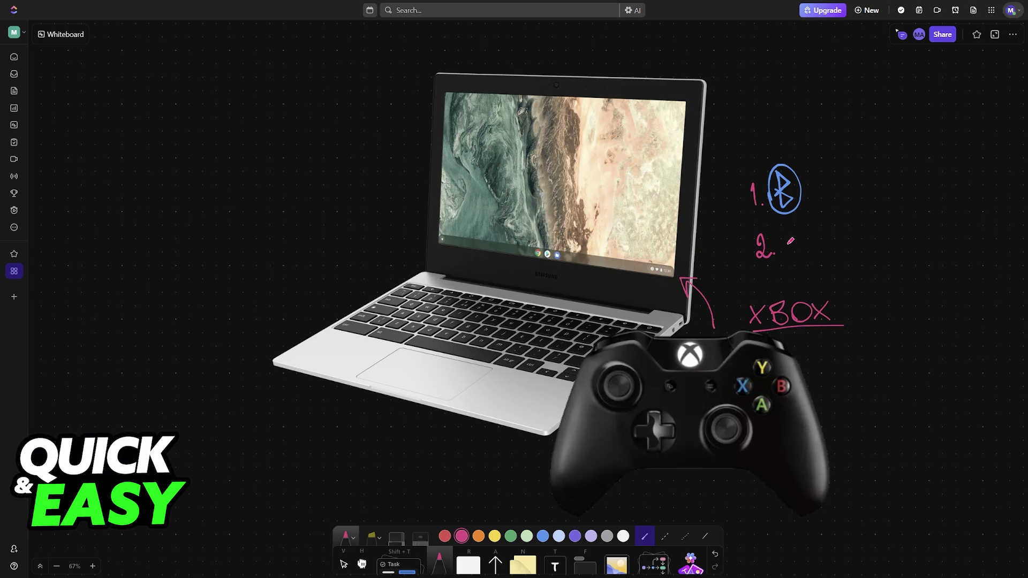
mouse_move(781, 230)
mouse_down()
mouse_move(795, 233)
mouse_move(800, 242)
mouse_move(783, 235)
mouse_move(819, 273)
mouse_up()
mouse_move(803, 232)
mouse_down()
mouse_move(818, 249)
mouse_move(827, 233)
mouse_move(835, 243)
mouse_move(847, 230)
mouse_move(869, 240)
mouse_up()
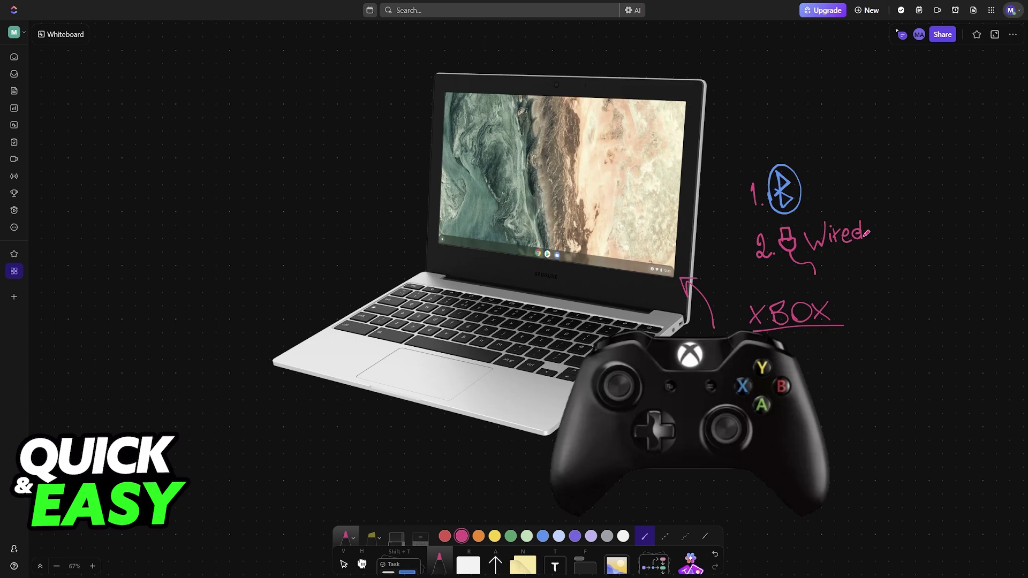
scroll(779, 216, down, 2)
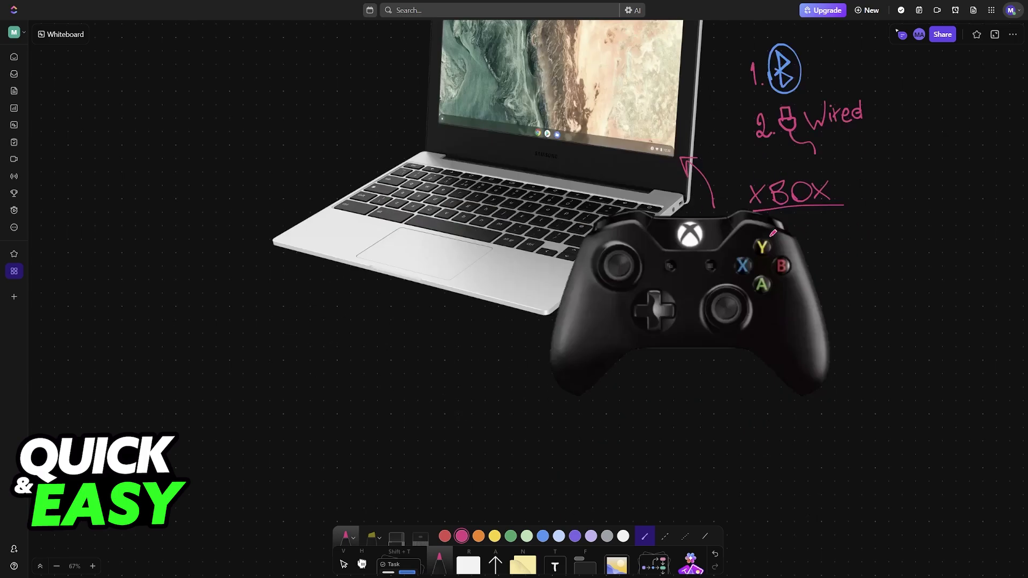
scroll(758, 269, down, 3)
scroll(730, 305, down, 2)
scroll(630, 219, up, 4)
scroll(631, 219, up, 3)
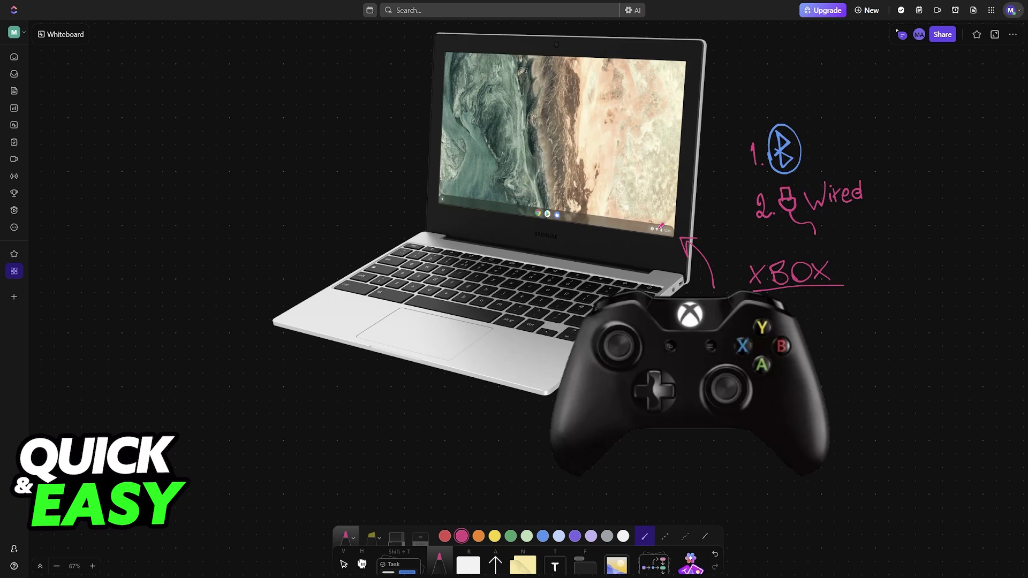
Circle the laptop's status tray icons and Bluetooth On in the Quick Settings screenshot
drag(653, 224, 669, 242)
scroll(668, 242, down, 5)
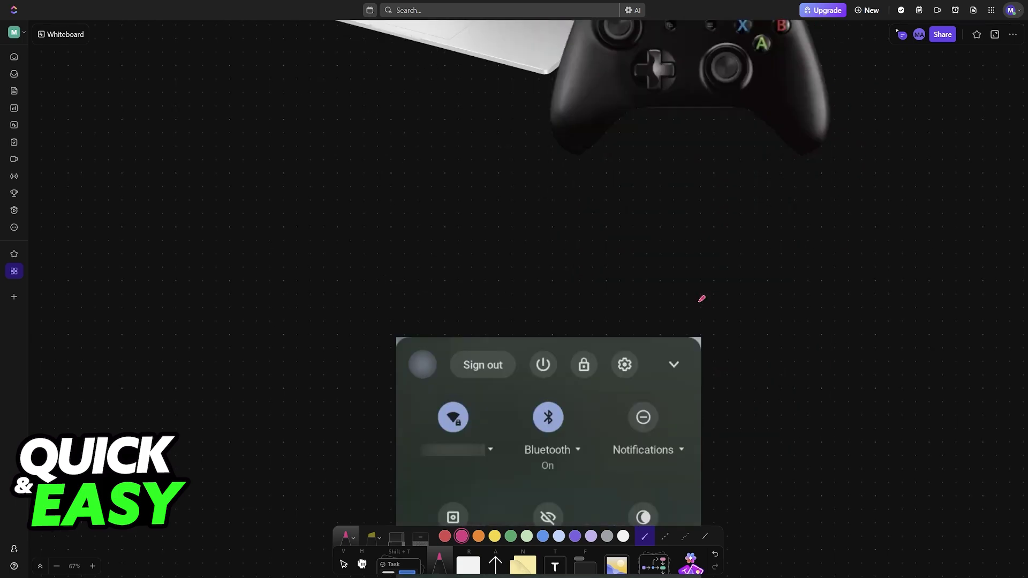
scroll(699, 297, down, 5)
mouse_move(517, 184)
mouse_down()
mouse_move(551, 187)
mouse_move(558, 148)
mouse_move(509, 183)
mouse_move(560, 184)
mouse_move(551, 177)
mouse_move(569, 178)
mouse_move(574, 165)
mouse_move(571, 179)
mouse_up()
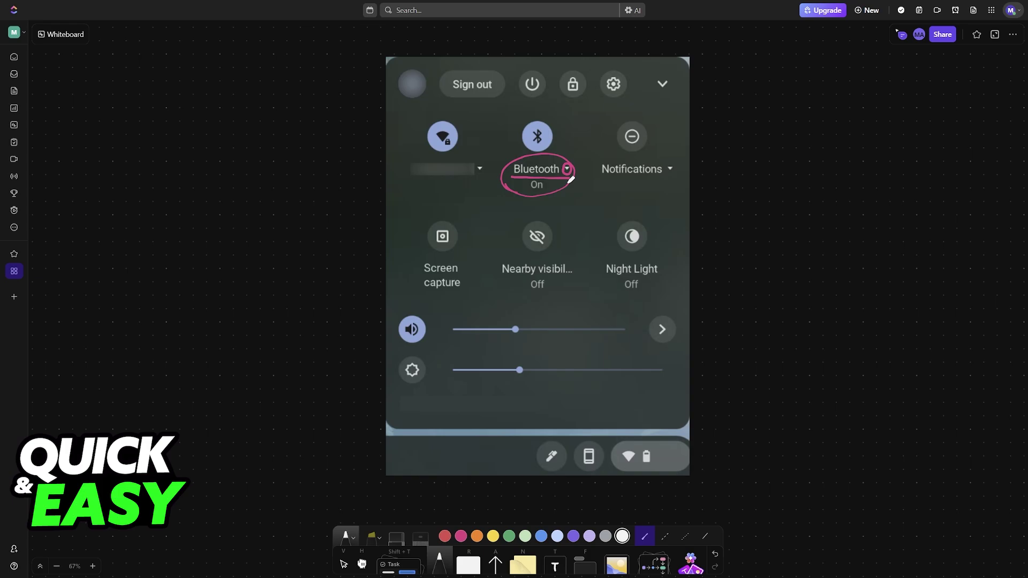
scroll(606, 242, down, 5)
scroll(522, 226, down, 5)
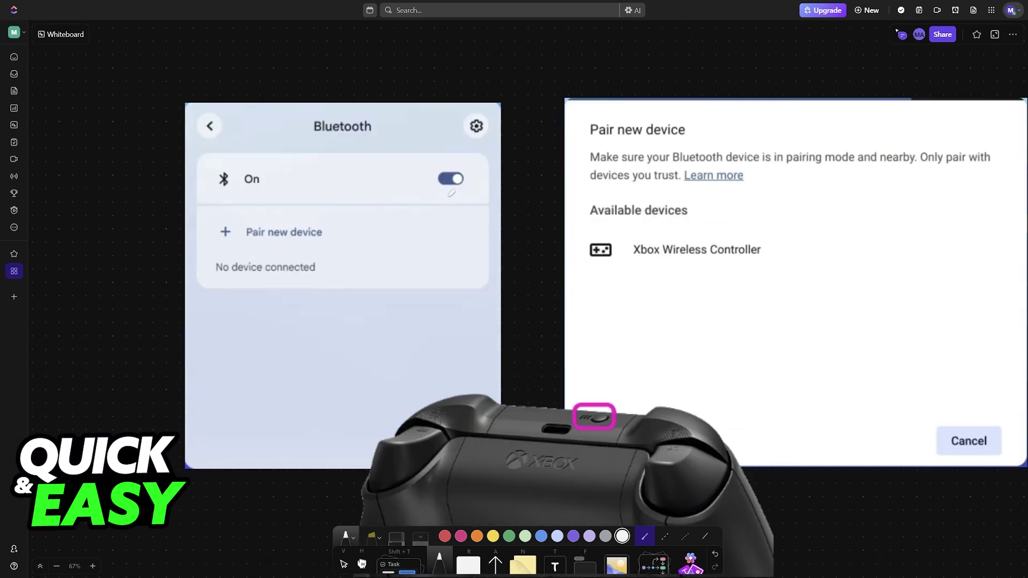
Circle the Bluetooth On toggle and underline Pair new device in pink
mouse_move(438, 174)
mouse_down()
mouse_move(466, 165)
mouse_move(454, 192)
mouse_move(437, 180)
mouse_up()
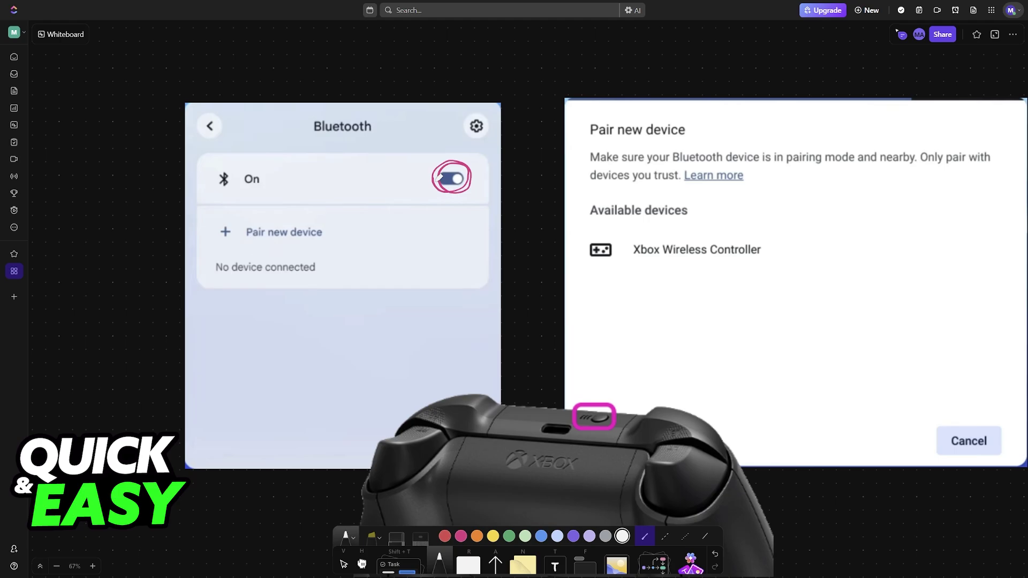
scroll(488, 195, right, 1)
scroll(491, 198, down, 1)
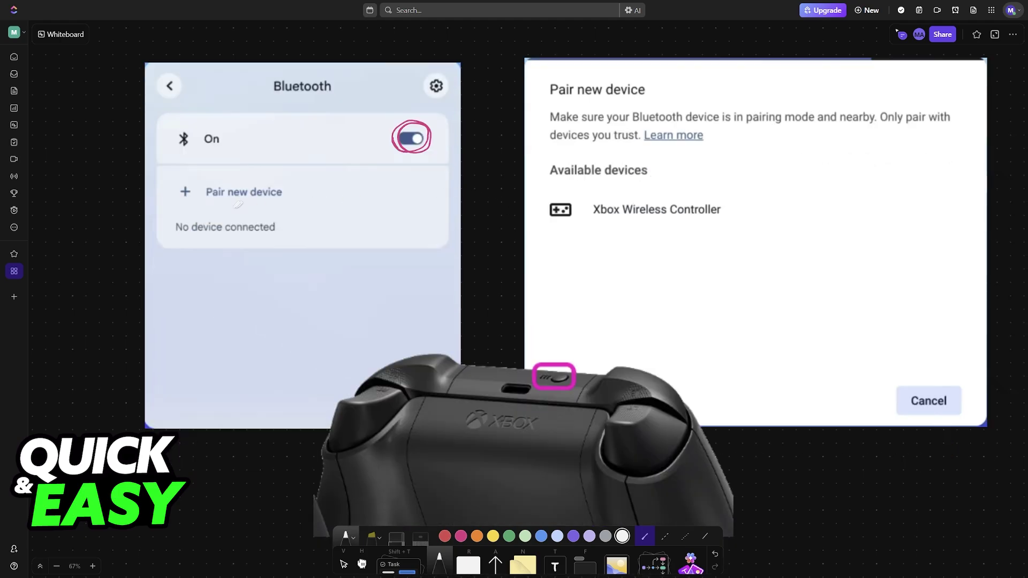
mouse_move(181, 206)
mouse_down()
mouse_move(404, 199)
mouse_move(530, 205)
mouse_move(523, 215)
mouse_up()
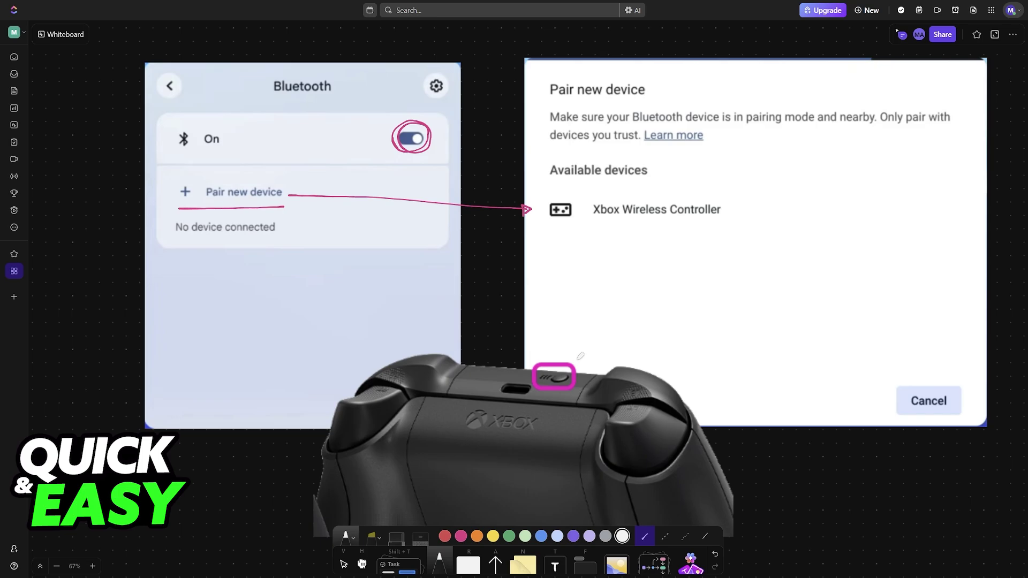
Retrace the pairing button outline and sketch a glowing Xbox button with radiating dashes
mouse_move(578, 372)
mouse_down()
mouse_move(538, 363)
mouse_move(565, 391)
mouse_up()
mouse_move(530, 317)
mouse_down()
mouse_move(518, 335)
mouse_move(506, 321)
mouse_move(532, 336)
mouse_move(529, 354)
mouse_move(544, 324)
mouse_up()
drag(525, 311, 504, 307)
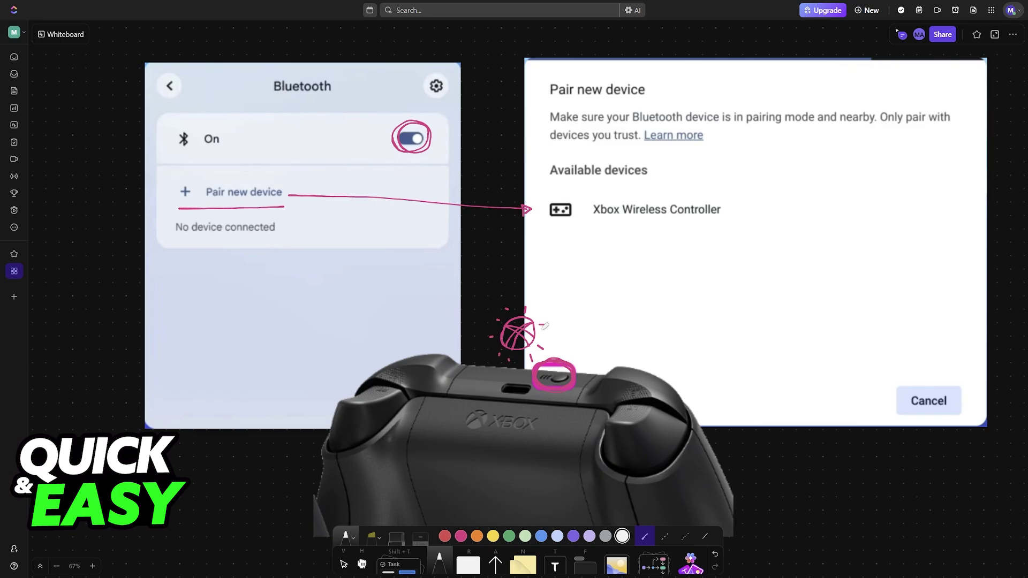
Underline and circle the Xbox Wireless Controller entry in pink
drag(539, 229, 736, 219)
mouse_move(593, 212)
mouse_down()
mouse_move(714, 222)
mouse_move(727, 197)
mouse_move(610, 192)
mouse_move(588, 208)
mouse_move(607, 221)
mouse_up()
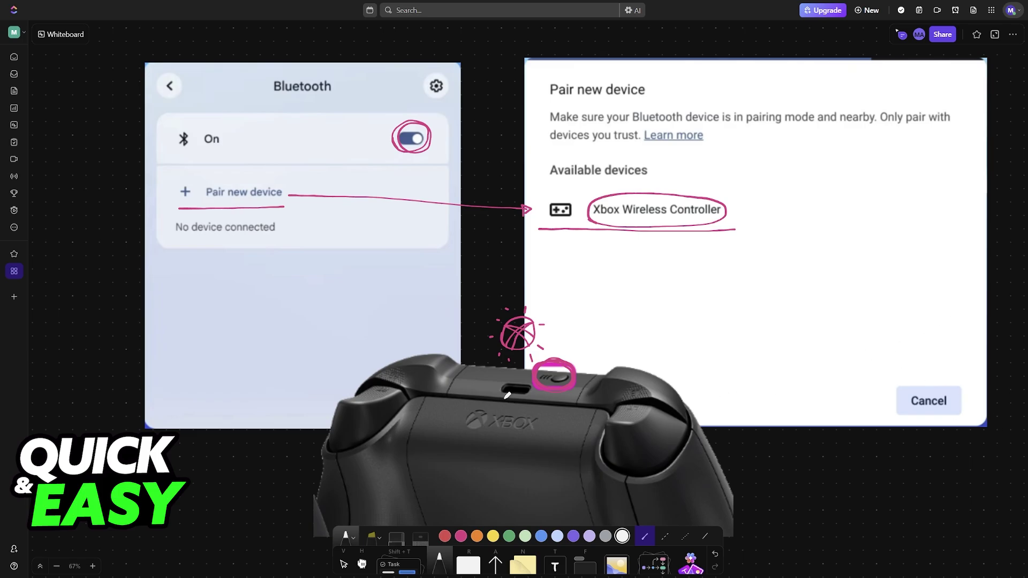
Circle the USB port and run a pink cable line to a small sketched laptop
drag(501, 385, 520, 360)
mouse_move(520, 366)
mouse_down()
mouse_move(655, 332)
mouse_move(672, 317)
mouse_up()
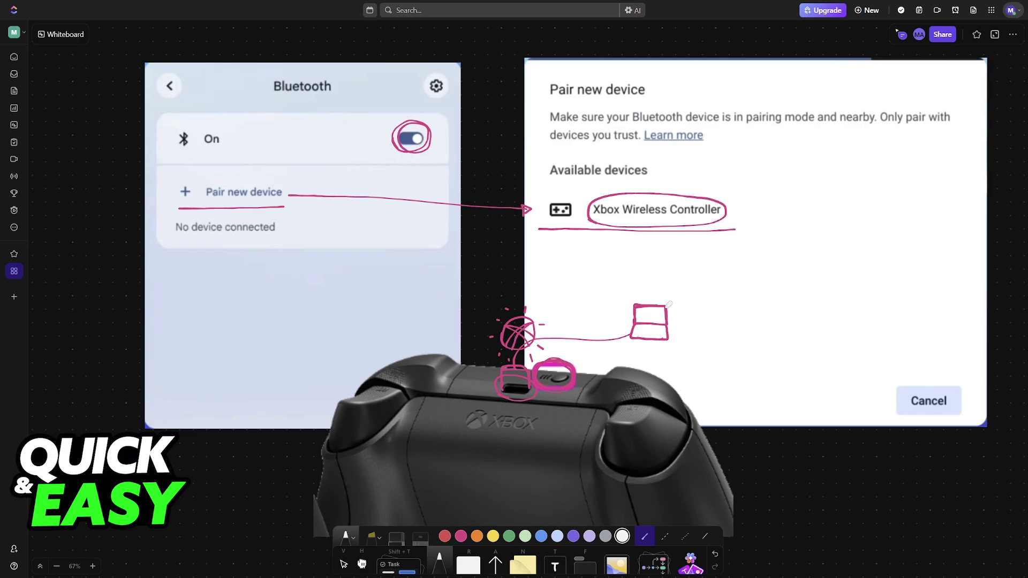
drag(635, 306, 669, 303)
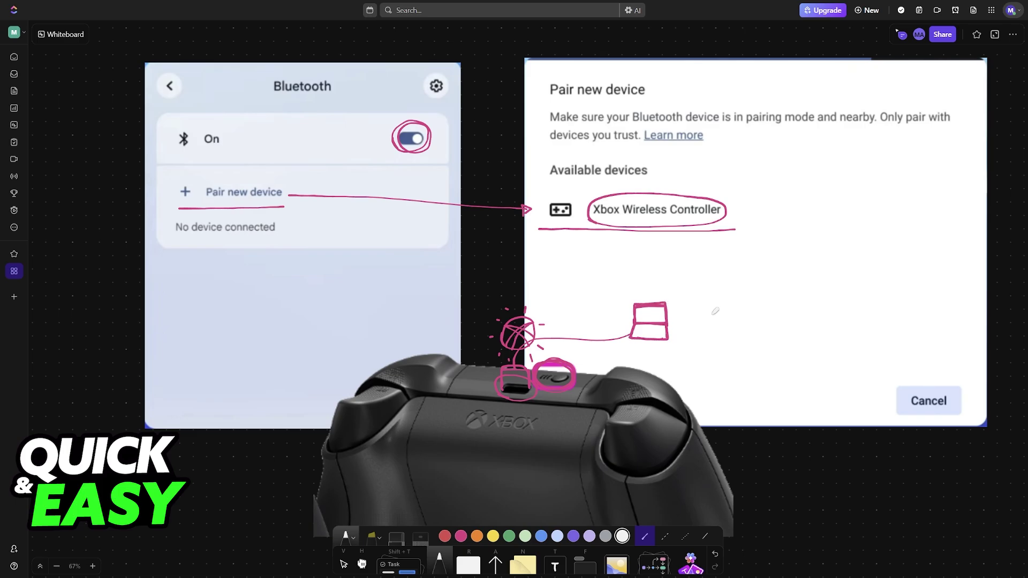